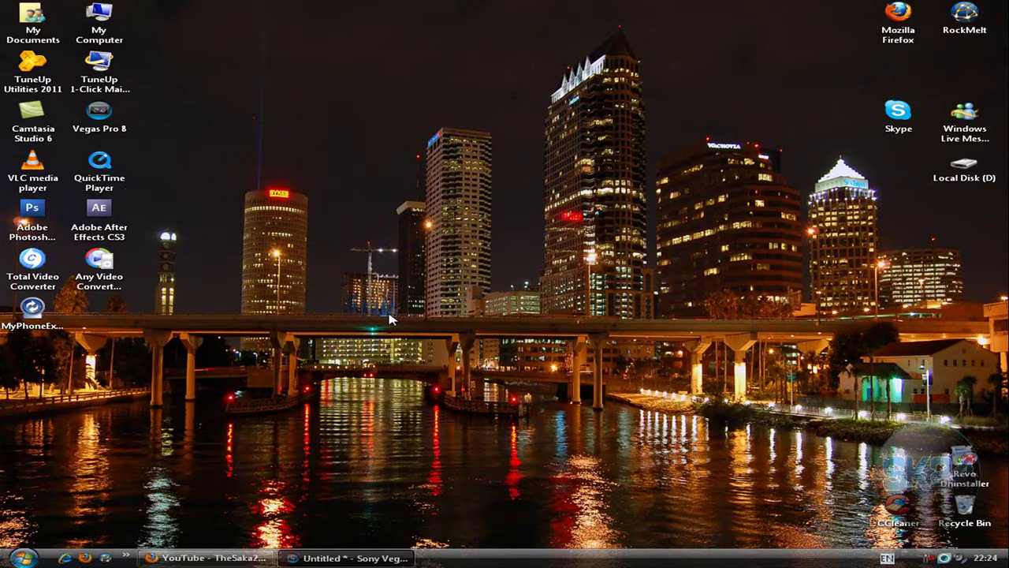
Step: Remove the tiger clip from the timeline and keep the project template at NTSC DV 720x480
left_click(371, 559)
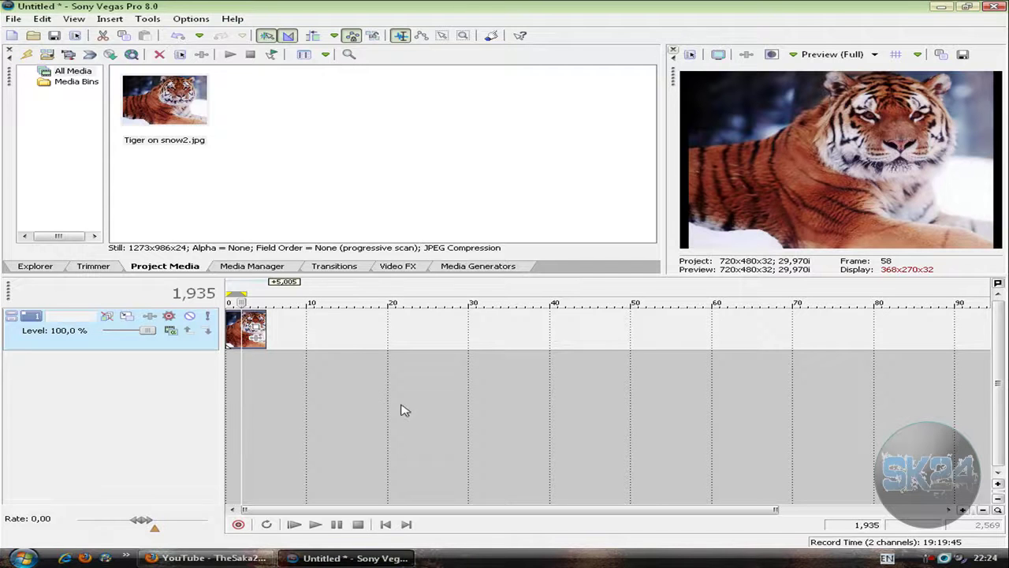
left_click_drag(250, 327, 236, 329)
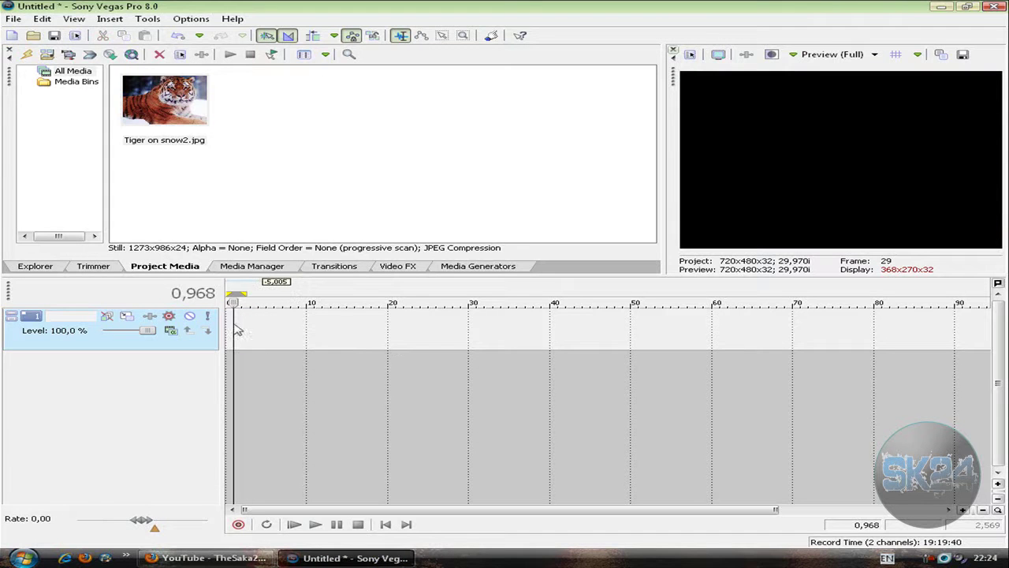
left_click(13, 18)
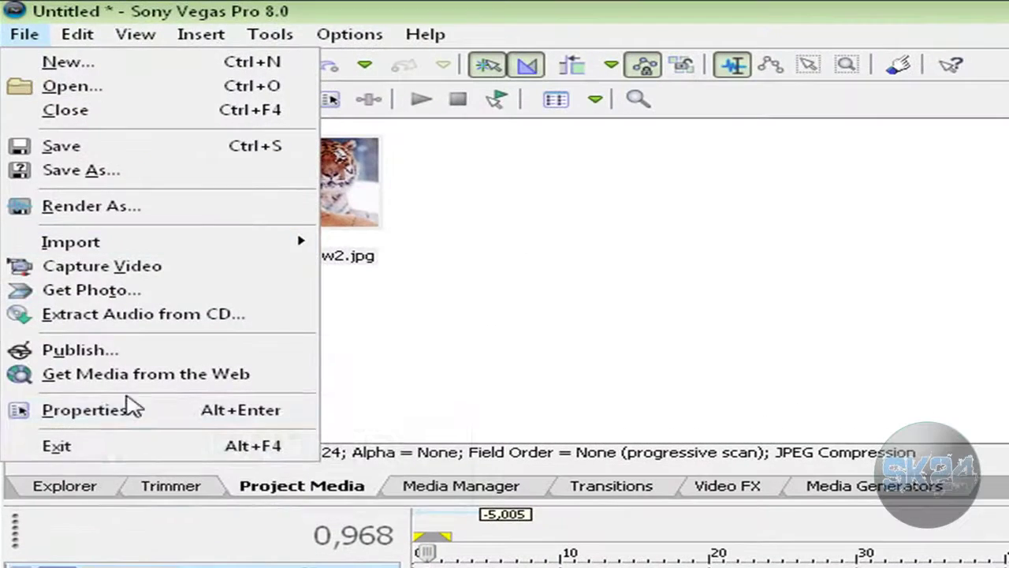
left_click(134, 429)
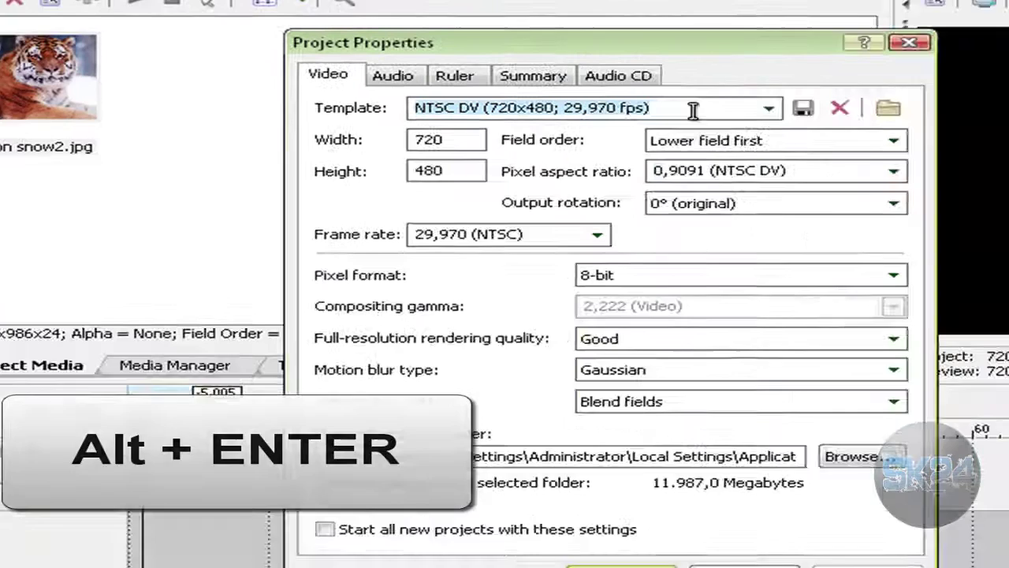
left_click(768, 106)
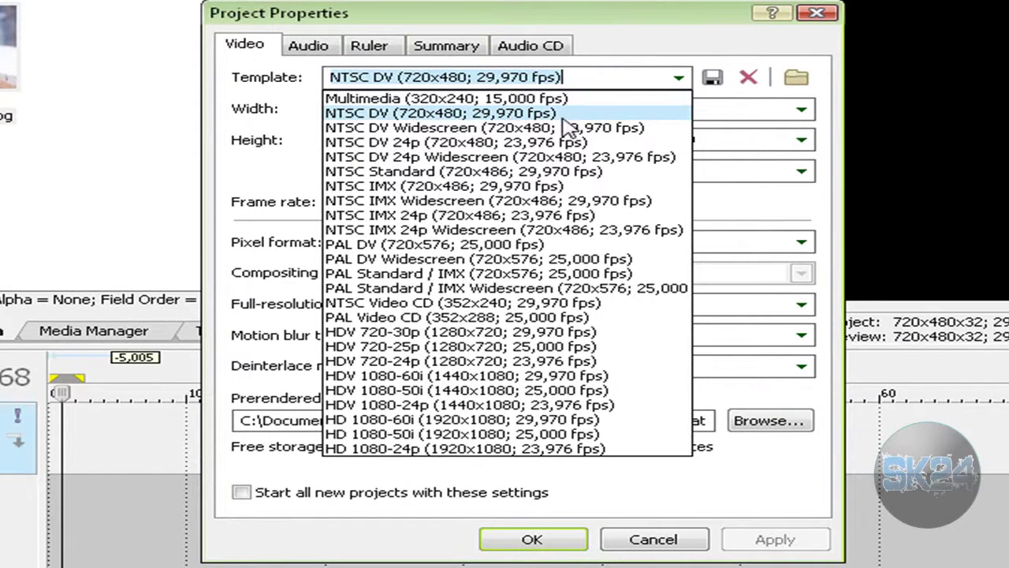
left_click(675, 116)
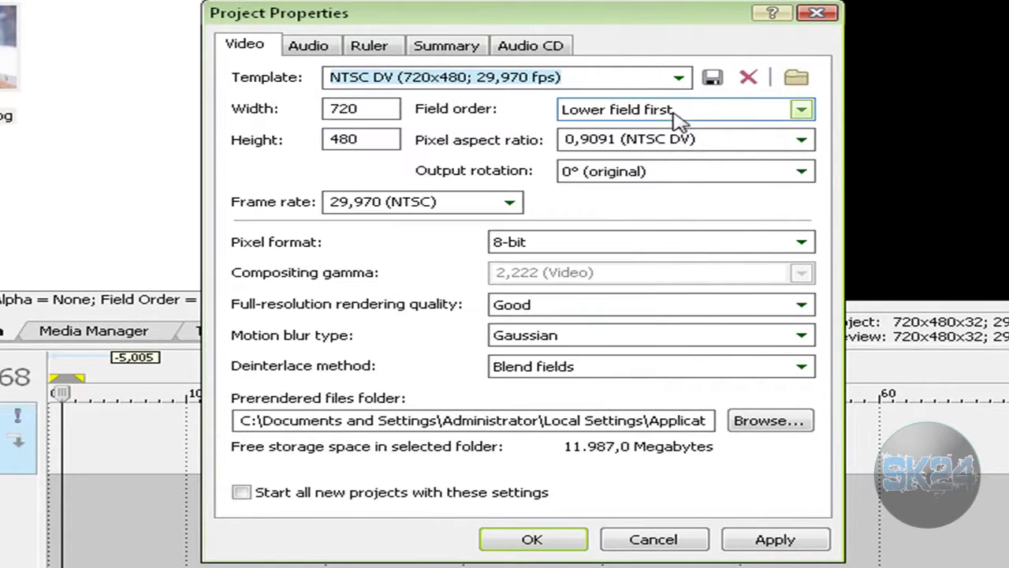
left_click(539, 539)
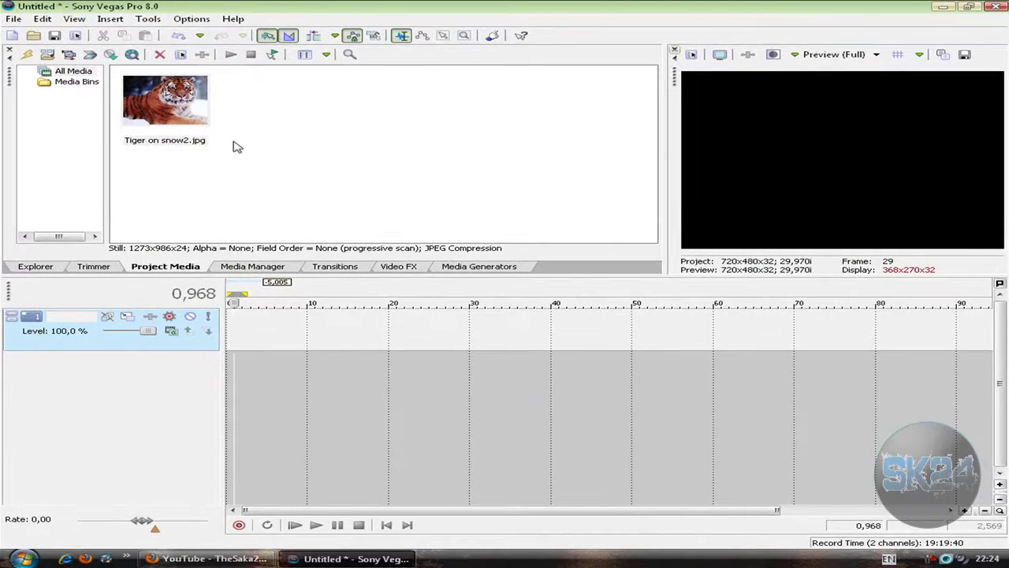
Step: Place Tiger on snow2.jpg on the video track and slide it to the timeline start
left_click_drag(169, 110, 238, 315)
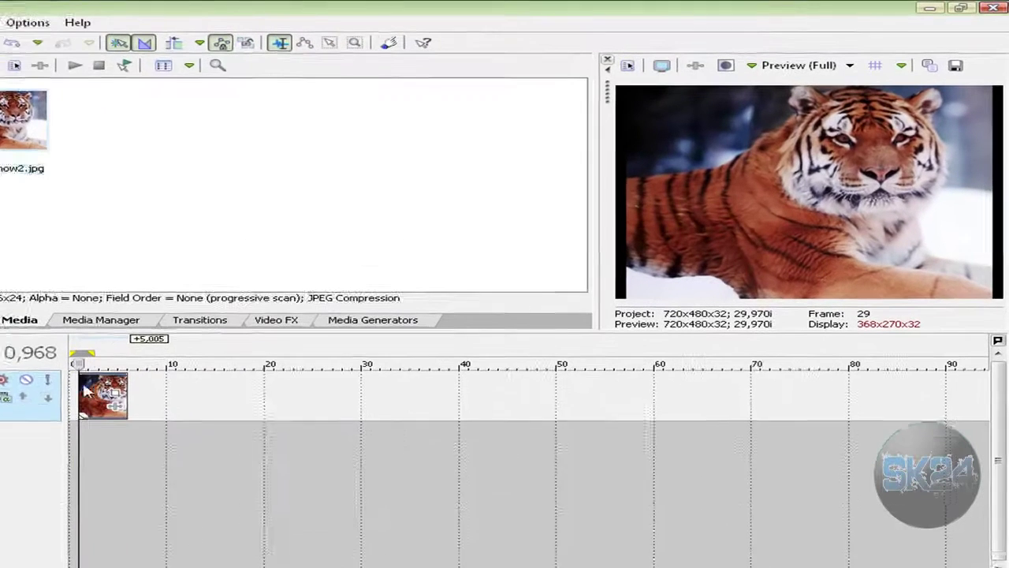
left_click_drag(86, 390, 71, 385)
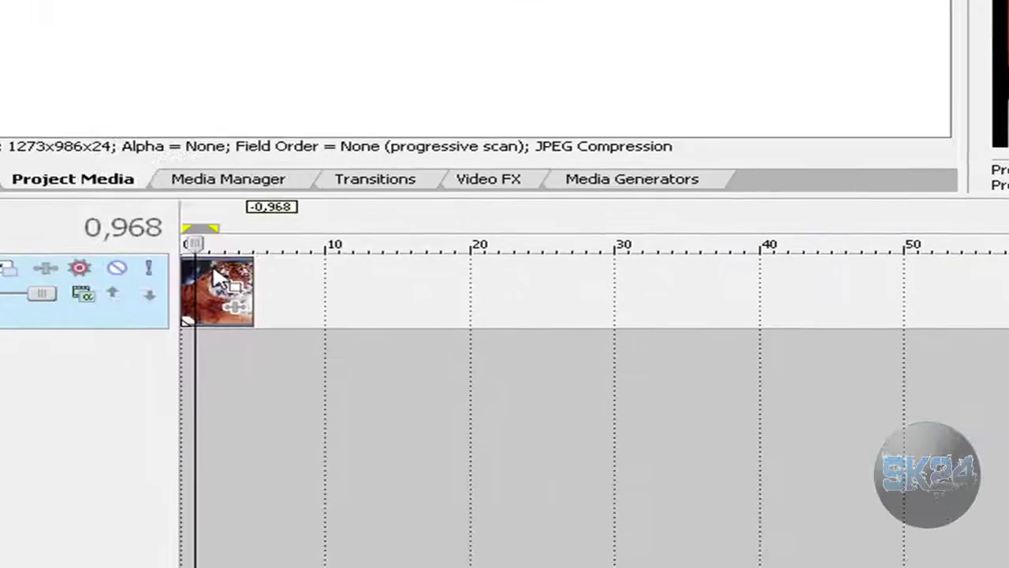
Step: In the tiger clip's properties, disable resampling and turn off Maintain aspect ratio
right_click(217, 276)
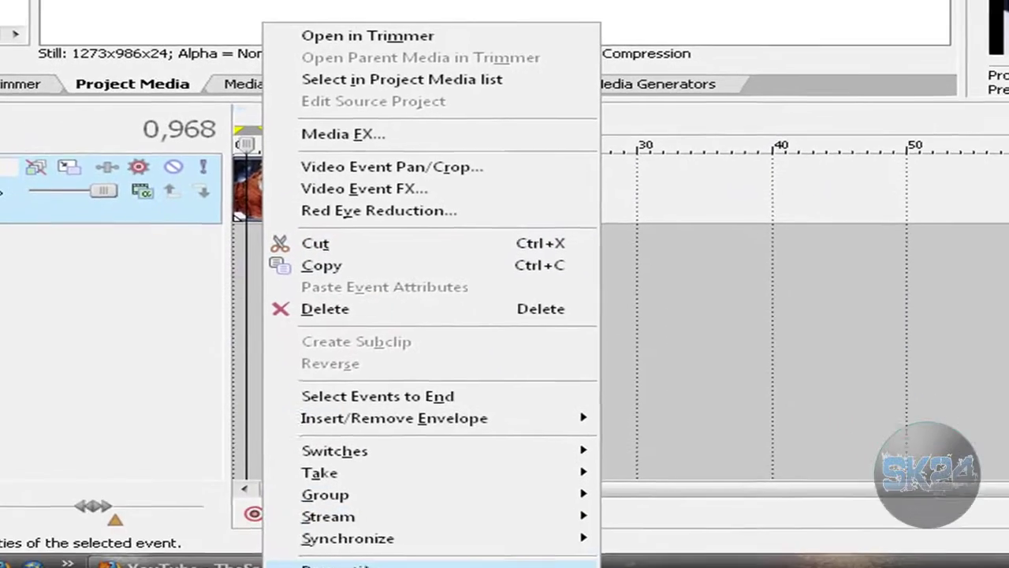
left_click(357, 556)
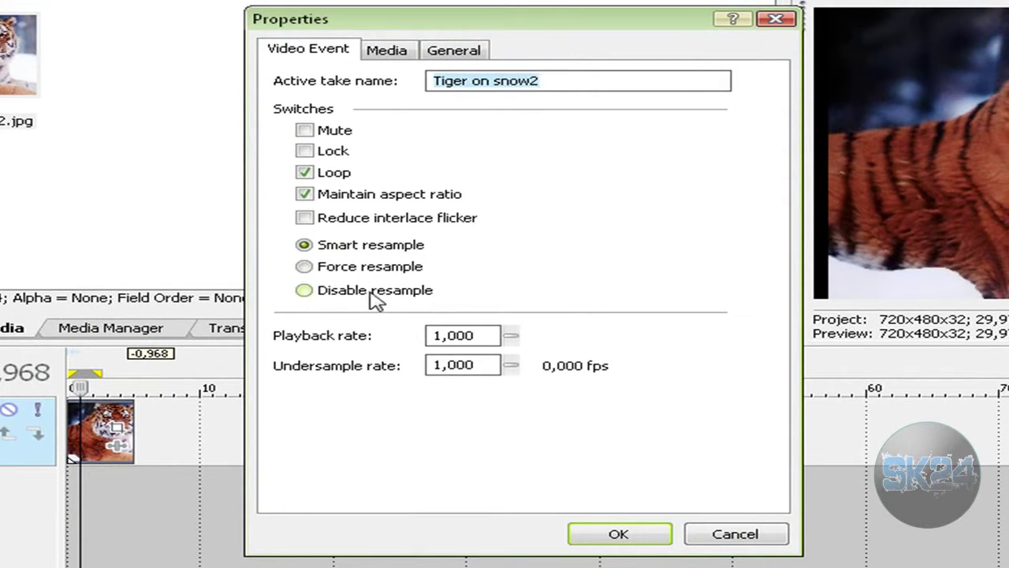
left_click(535, 40)
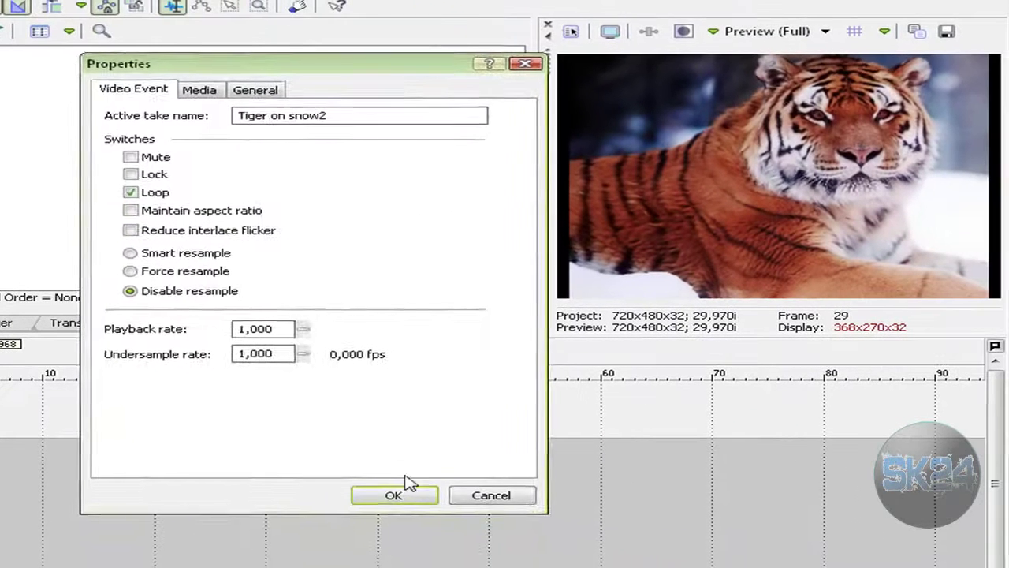
left_click(619, 533)
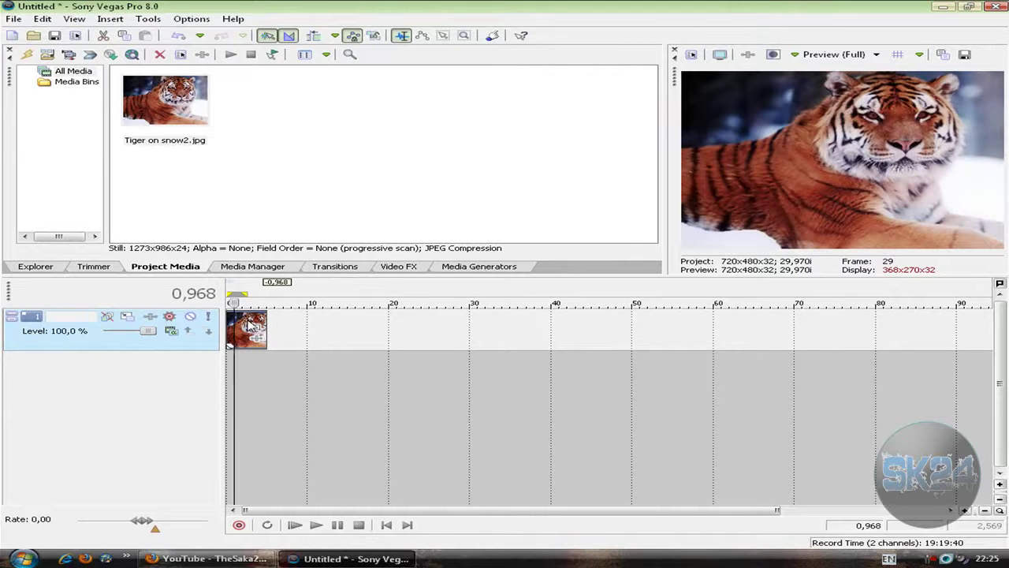
Step: Recheck the tiger clip's properties twice, closing them without changes
right_click(251, 326)
left_click(326, 556)
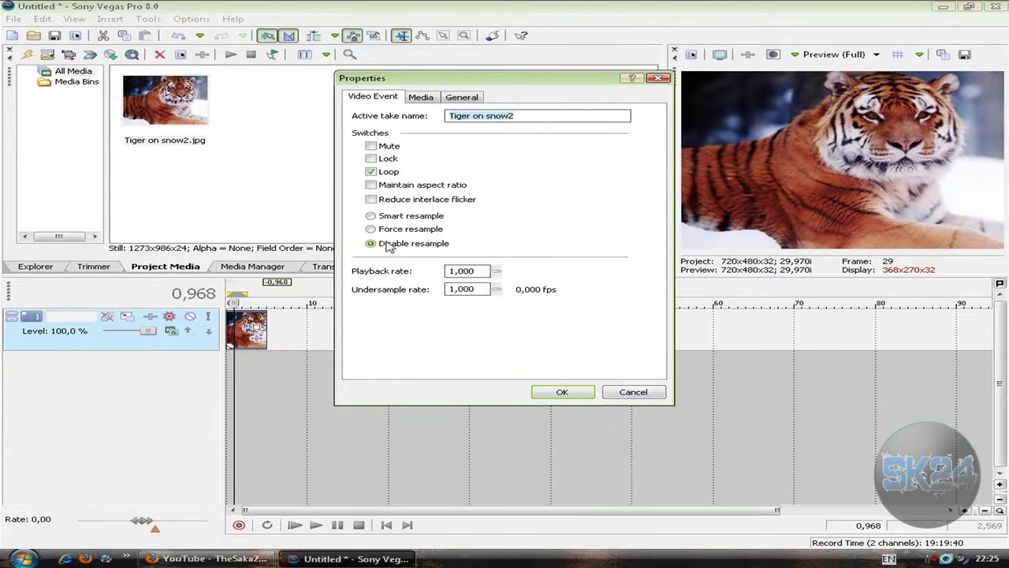
left_click(566, 394)
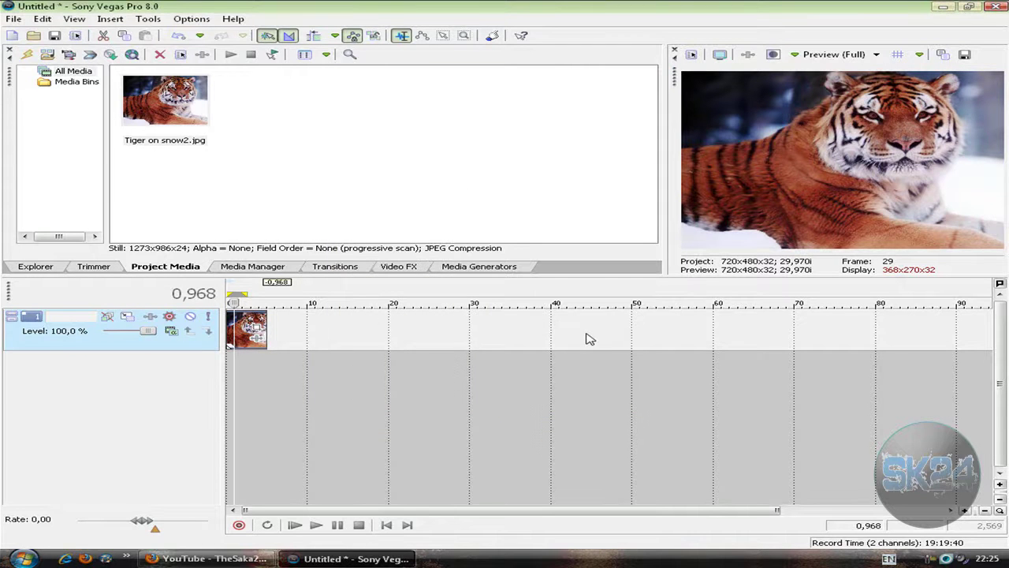
right_click(246, 323)
left_click(437, 259)
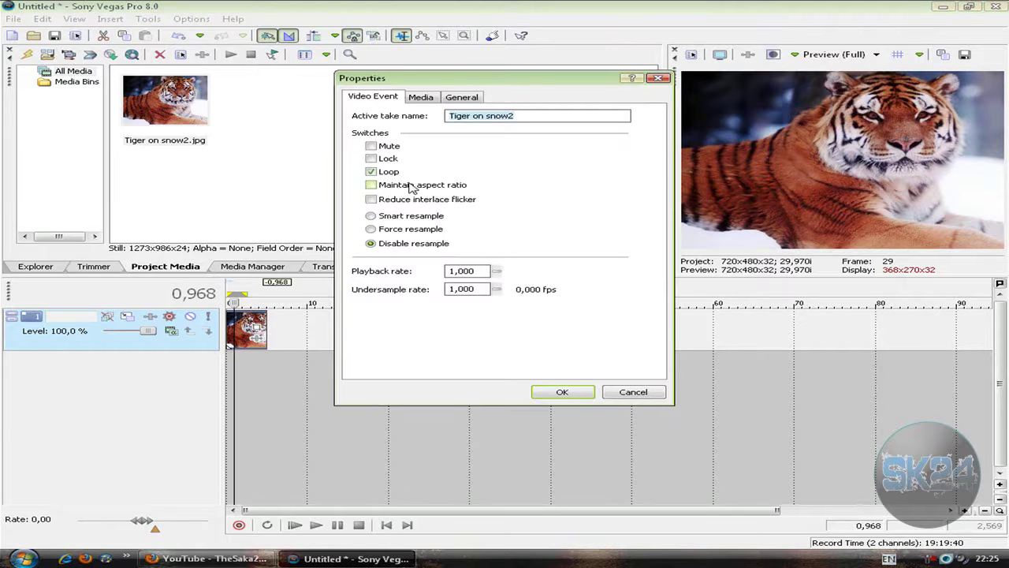
left_click(550, 388)
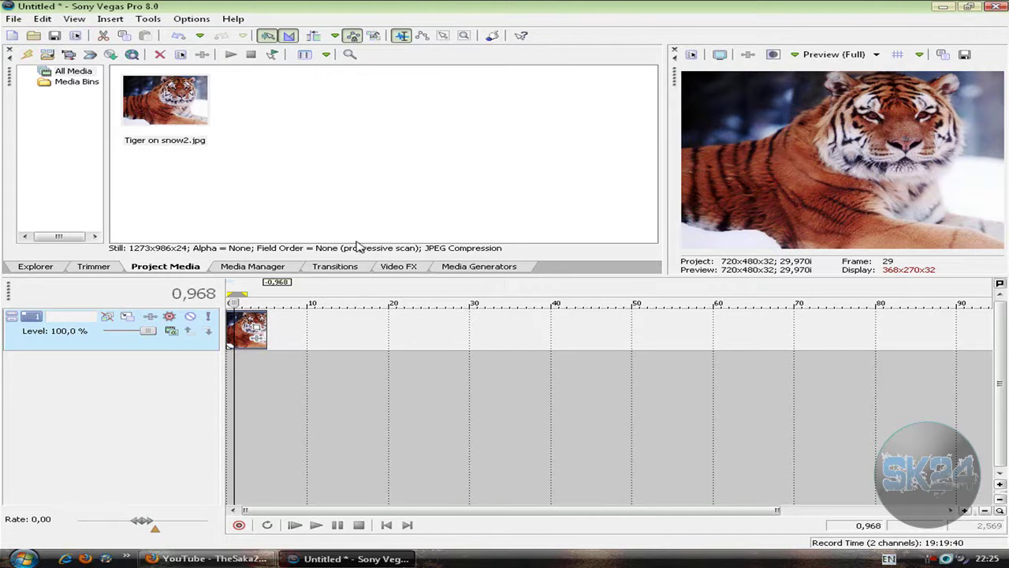
Step: Extend the loop region over the tiger clip to length 5,005, keeping the ruler in seconds
left_click_drag(247, 294, 265, 294)
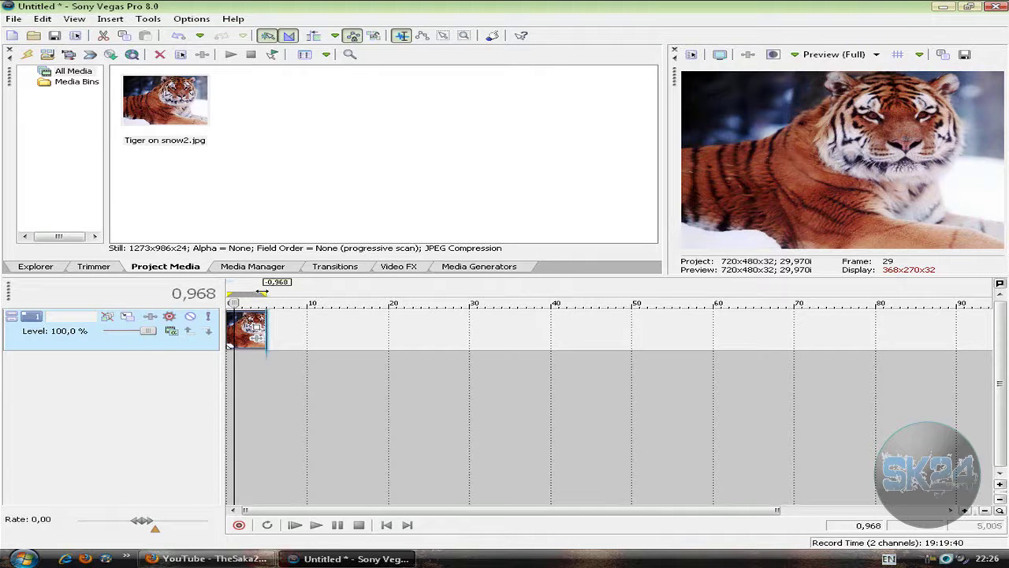
right_click(341, 302)
left_click(355, 336)
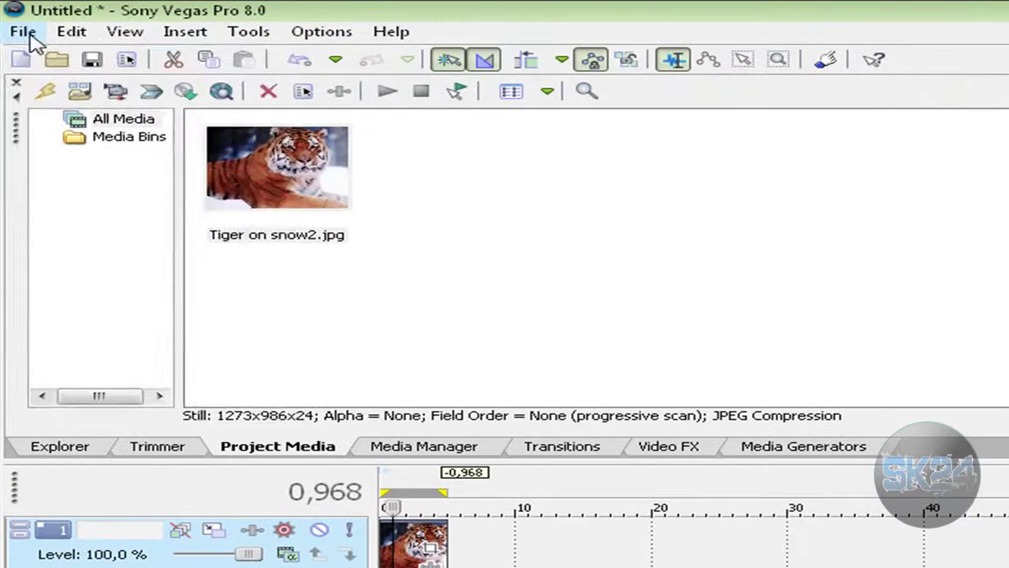
Step: Start a Render As from the File menu using the Default Template
left_click(30, 37)
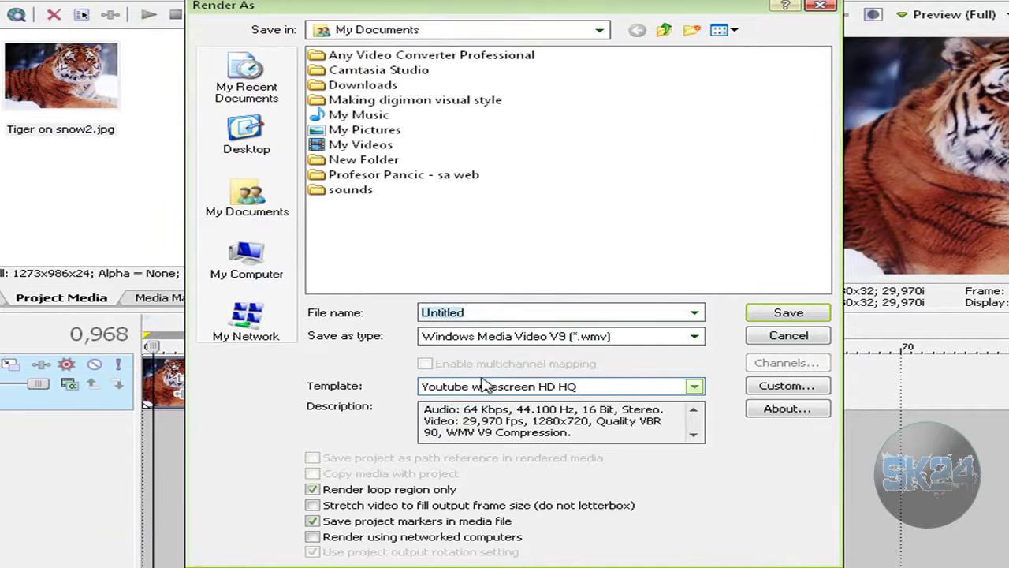
left_click(694, 387)
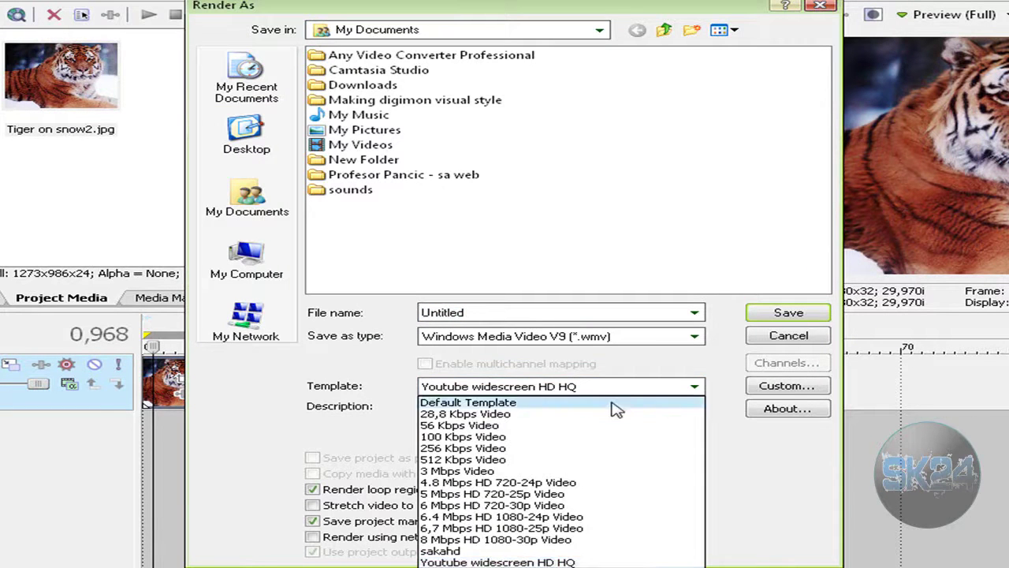
left_click(516, 402)
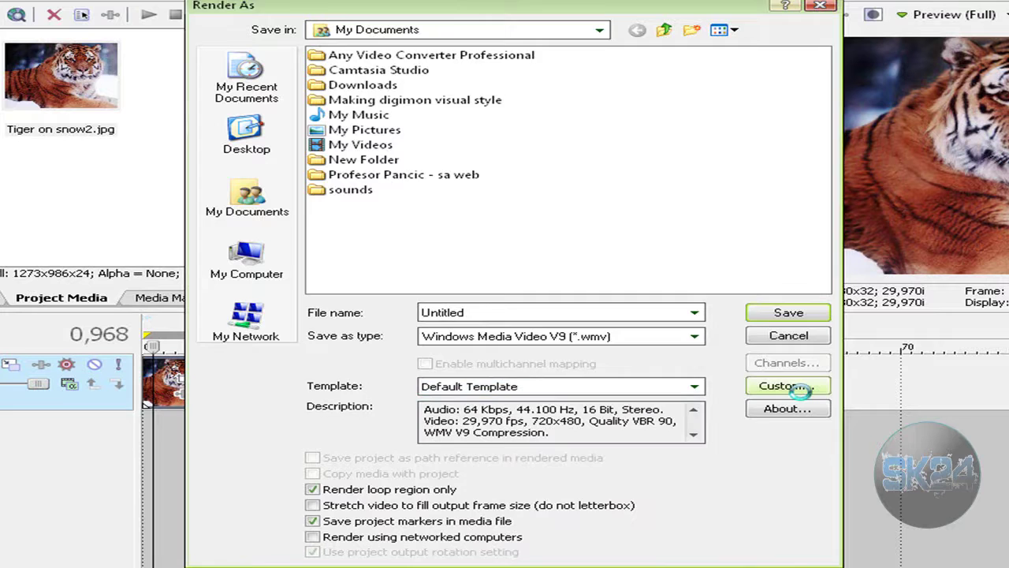
Step: Set video rendering quality to Best and template audio to 128 kbps, 44 kHz stereo CBR
left_click(541, 167)
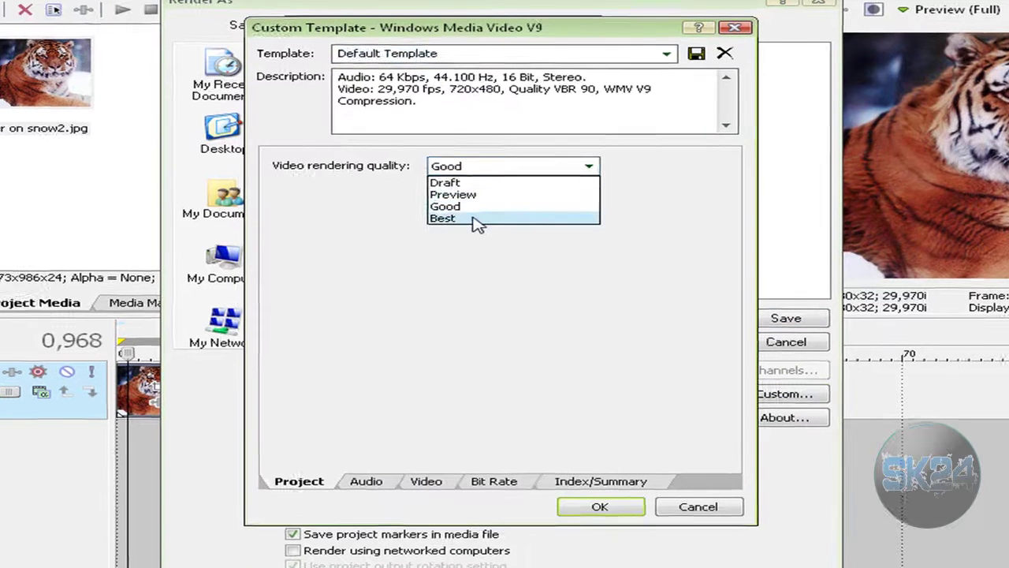
left_click(478, 220)
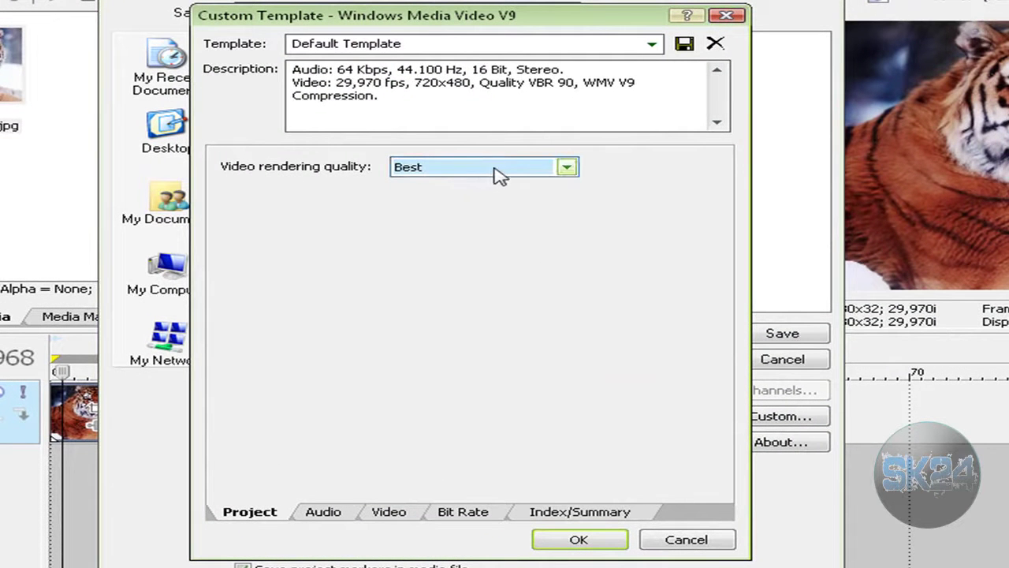
left_click(334, 510)
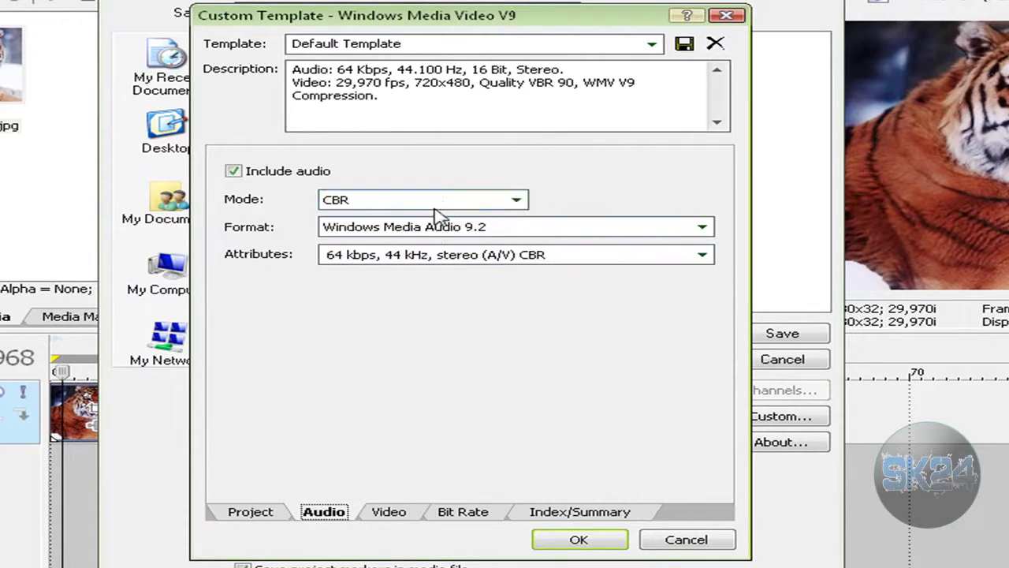
left_click(441, 202)
left_click(444, 202)
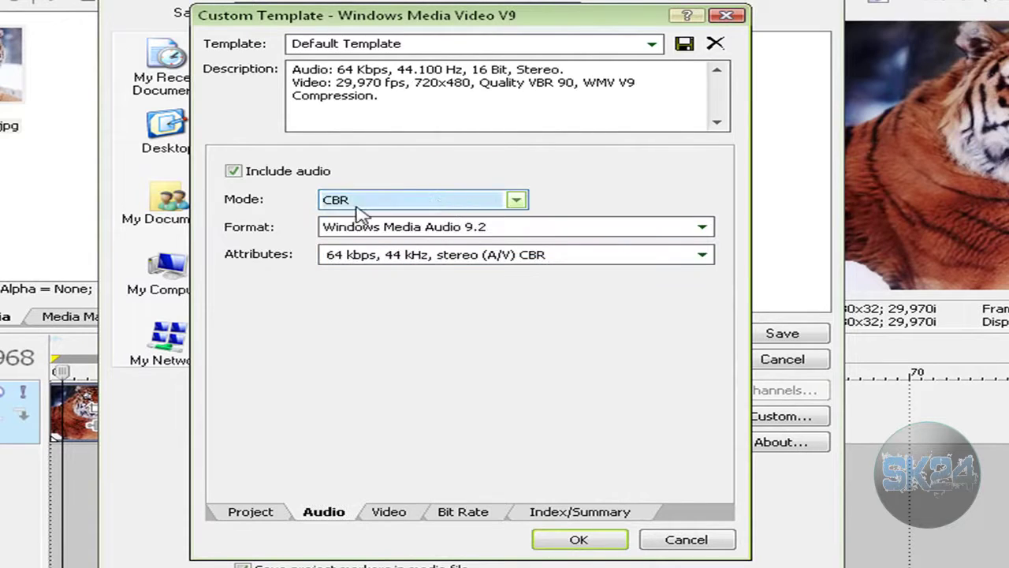
left_click(398, 261)
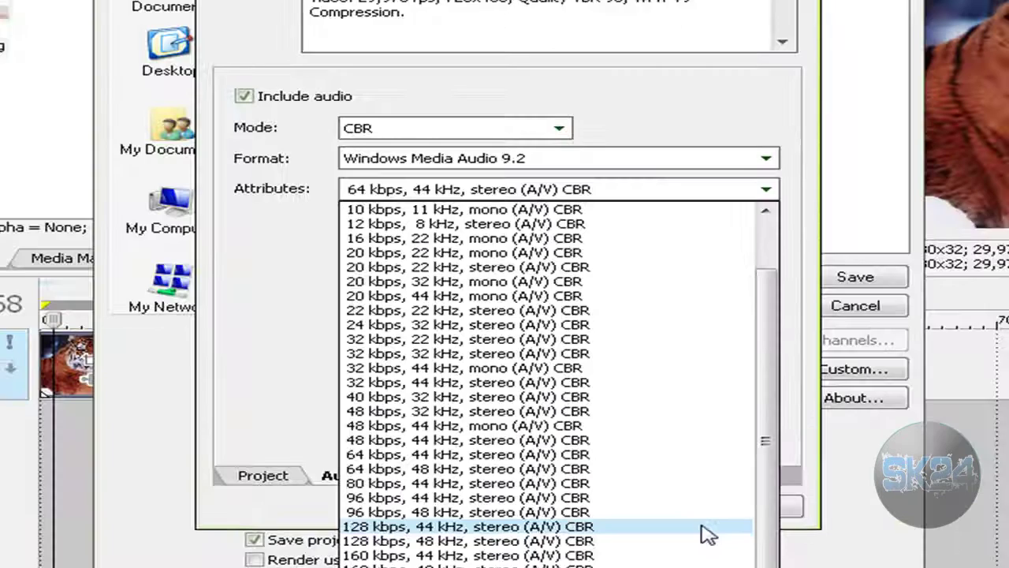
left_click(727, 407)
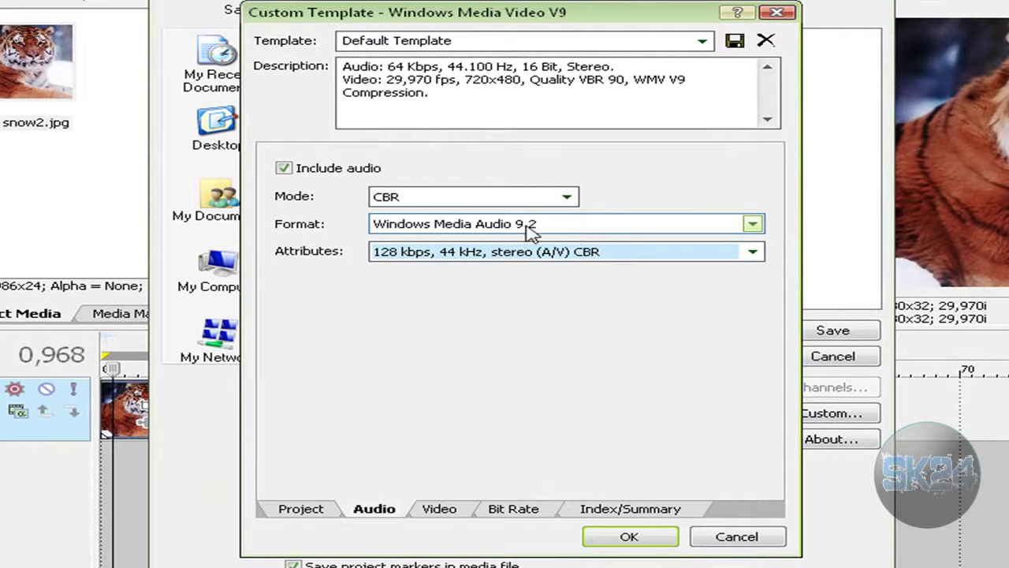
left_click(446, 511)
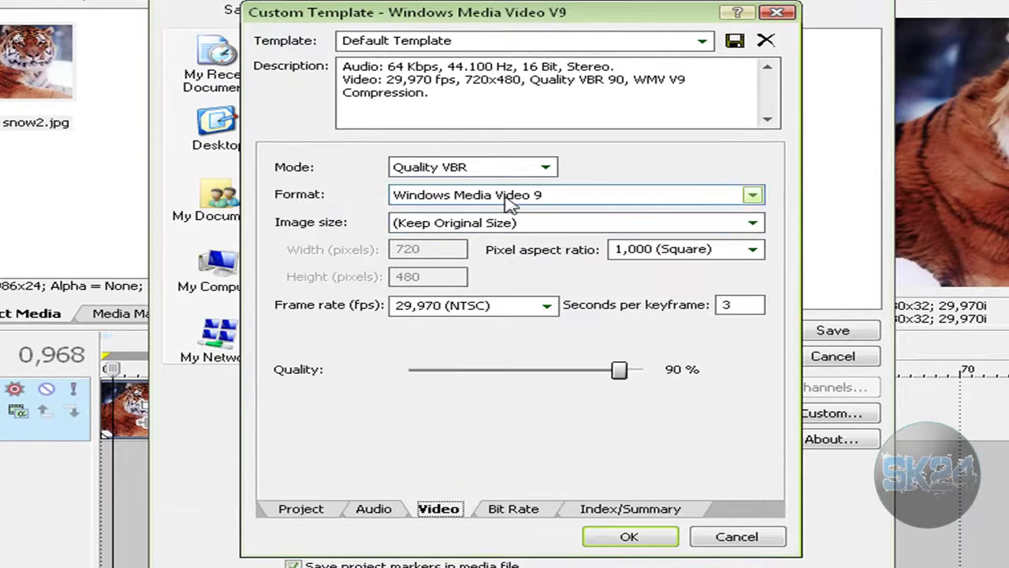
Step: Raise video quality to 100% and set a custom 1280x720 image size
left_click(623, 370)
left_click_drag(623, 374, 663, 378)
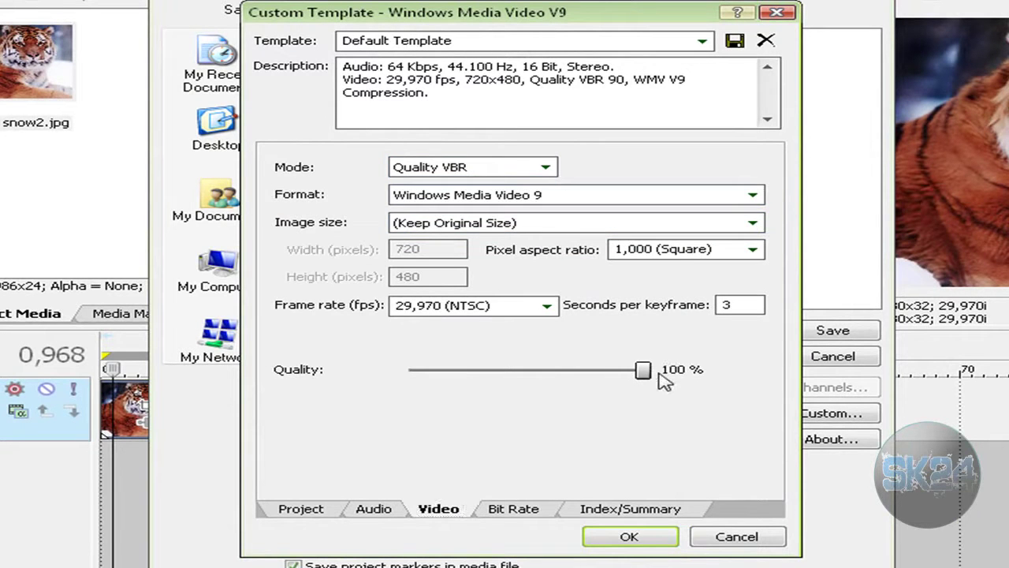
left_click(510, 228)
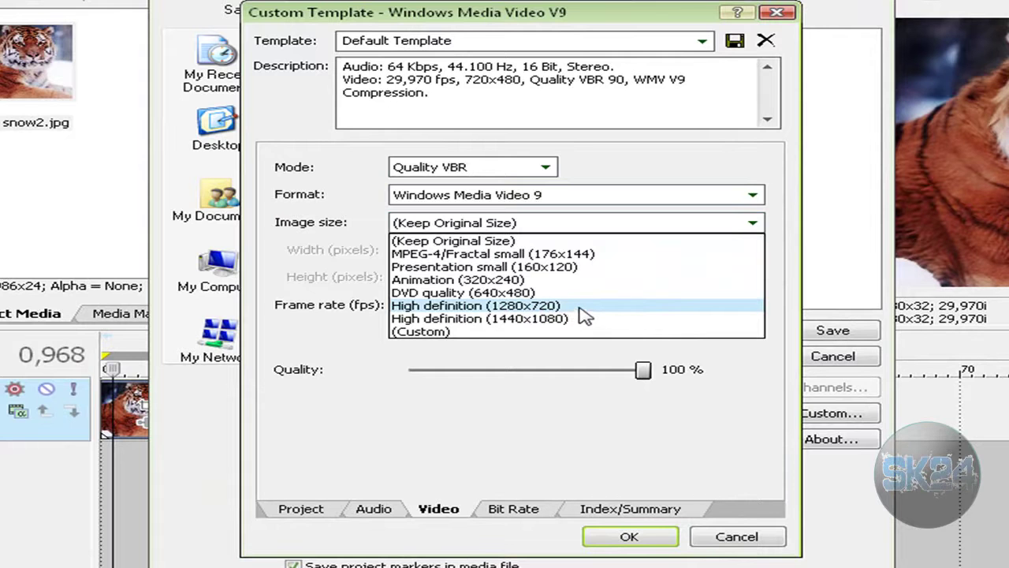
left_click(478, 332)
key("Tab")
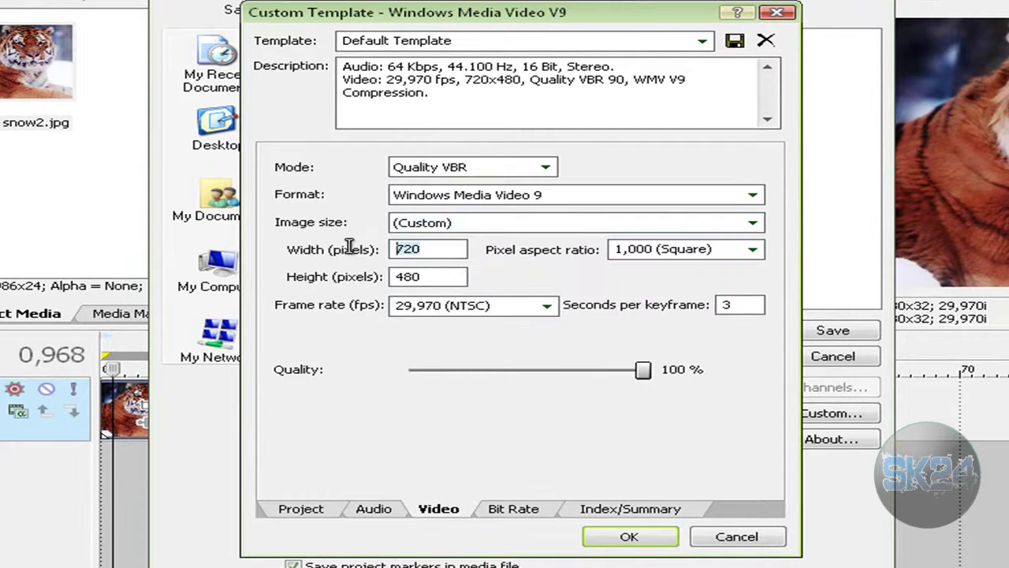
type("1280")
key("Tab")
type("720")
Step: Close the custom template and choose the Youtube widescreen HD HQ render template
left_click(463, 44)
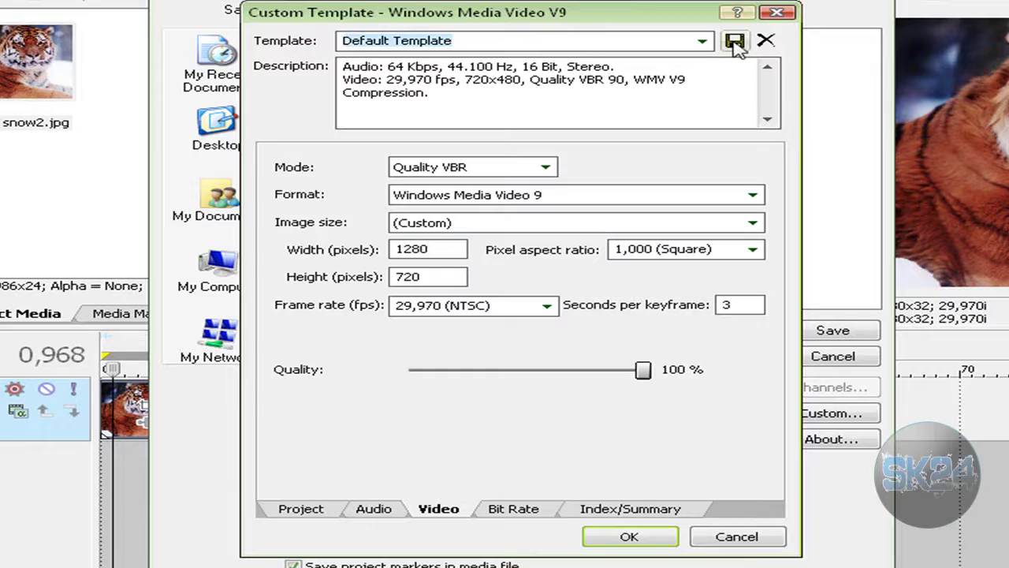
left_click(718, 537)
left_click(727, 415)
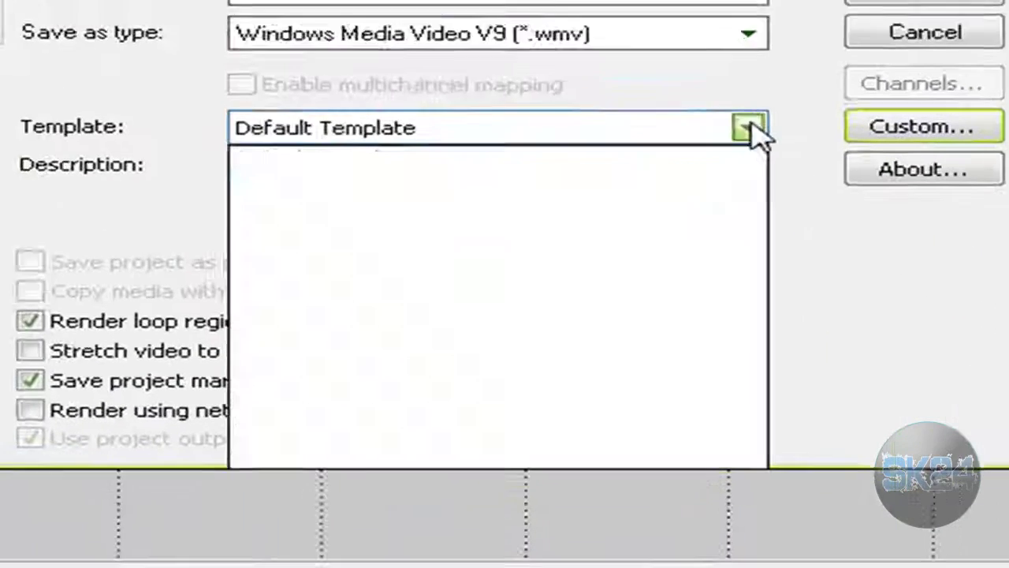
left_click(485, 458)
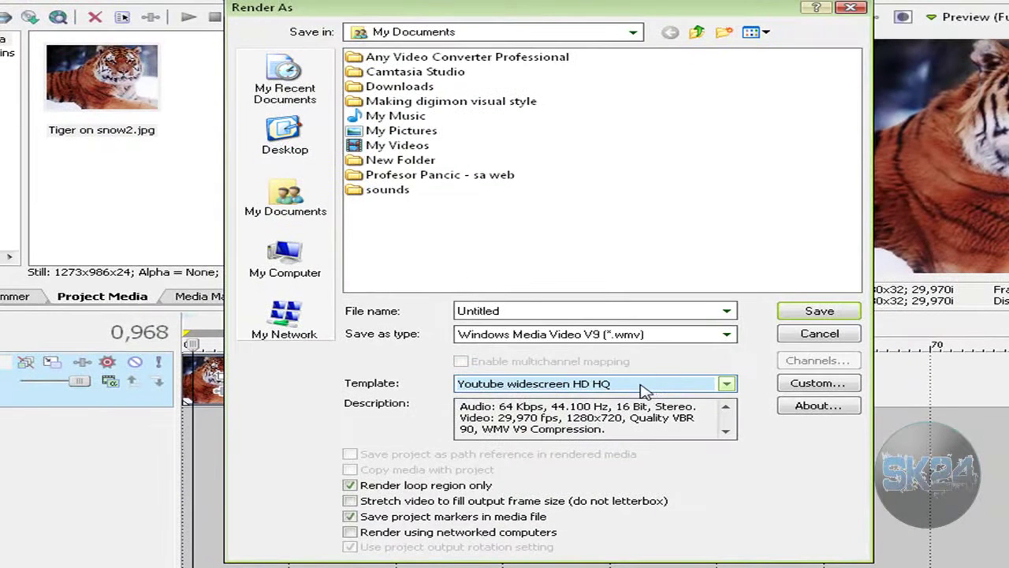
left_click_drag(636, 430, 397, 384)
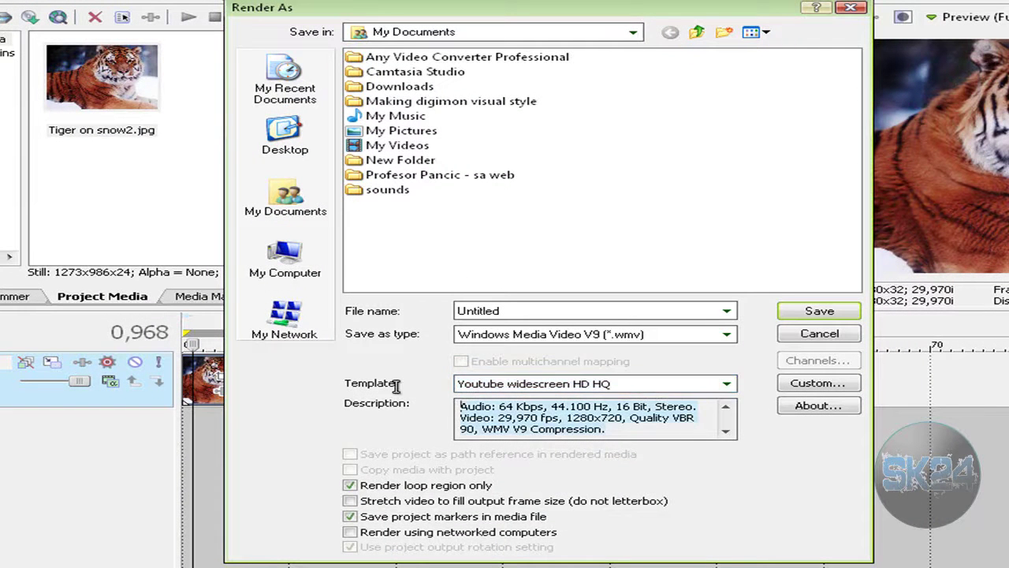
left_click(629, 418)
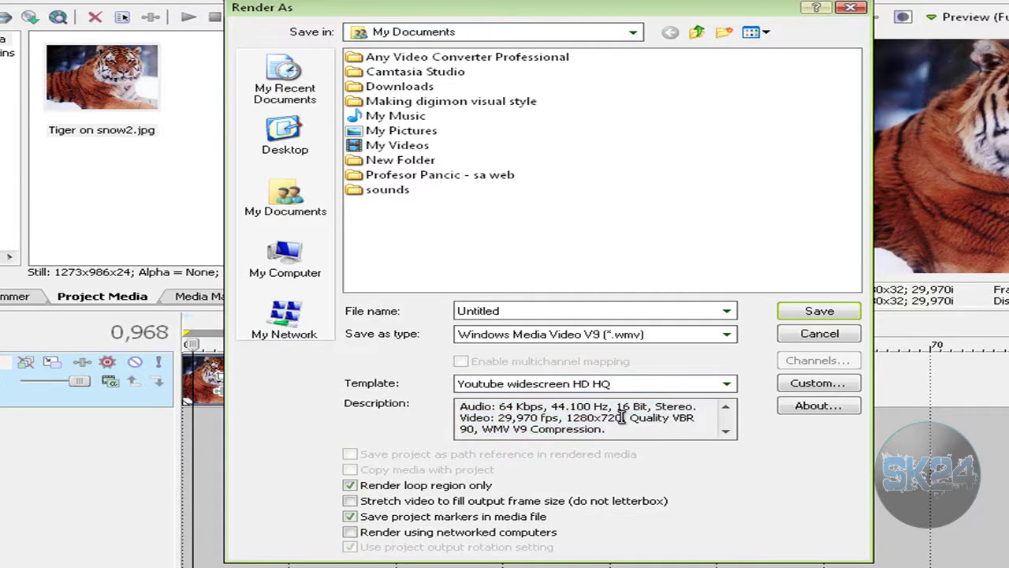
Step: Name the output file 'asdasdasd' and keep Windows Media Video V9 as the file type
double_click(596, 310)
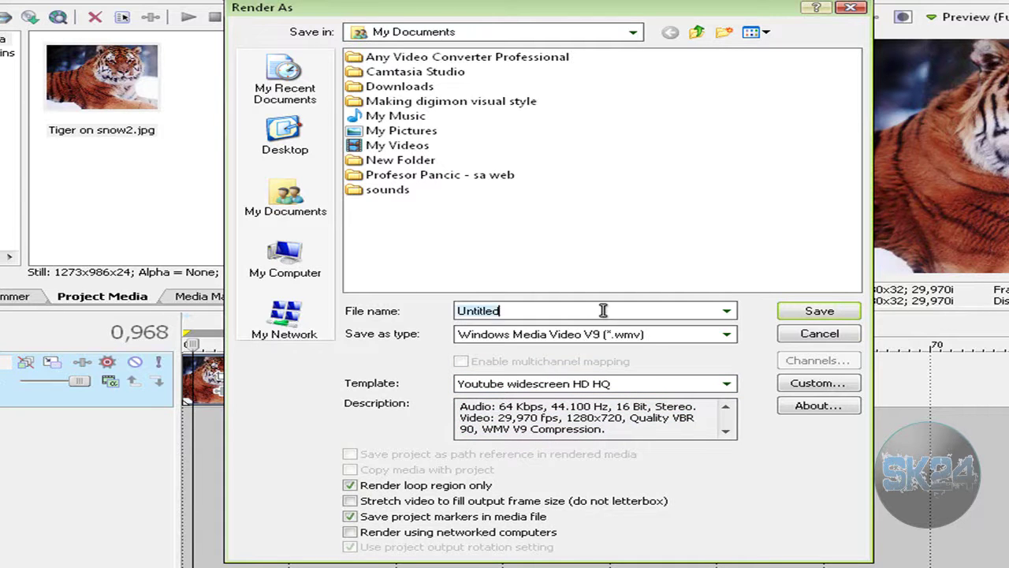
type("asdasdasd")
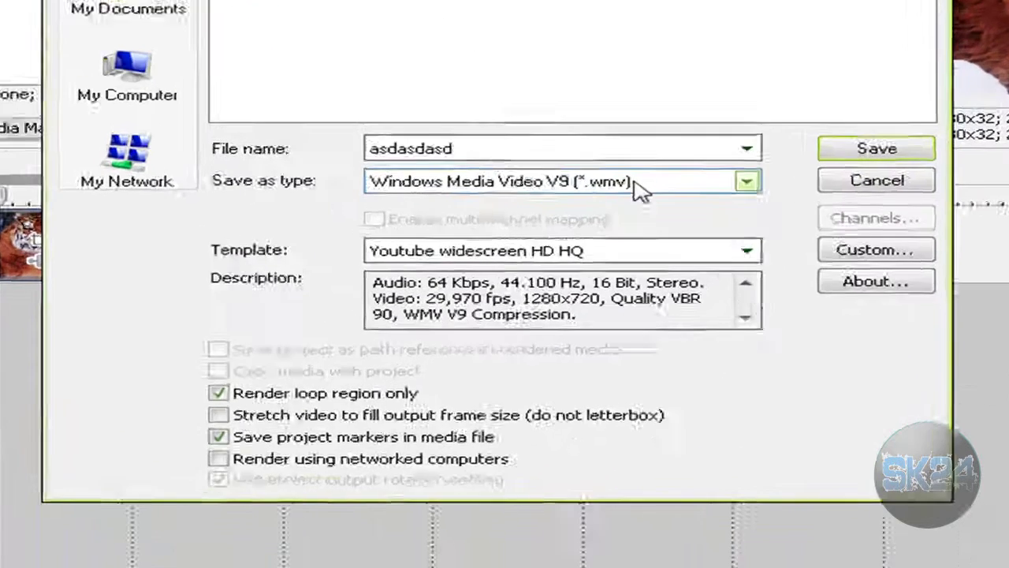
left_click(644, 333)
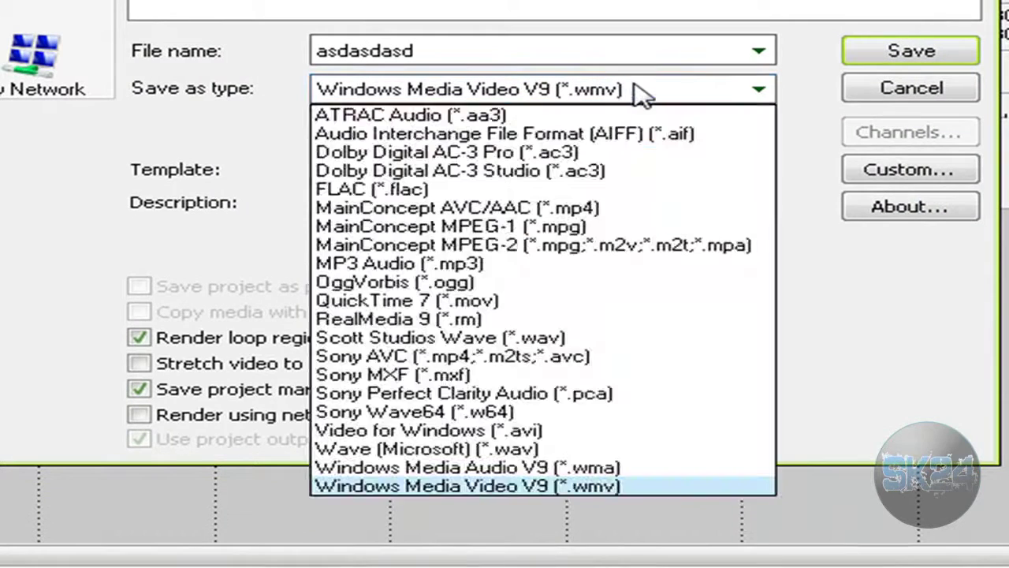
left_click(640, 92)
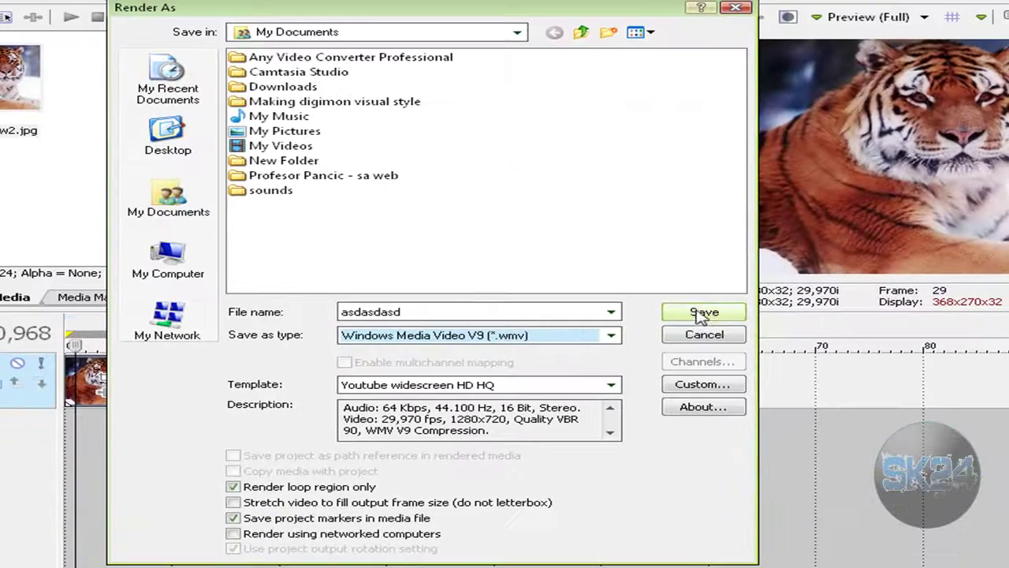
Step: Begin rendering the tiger project to the WMV file
left_click(899, 66)
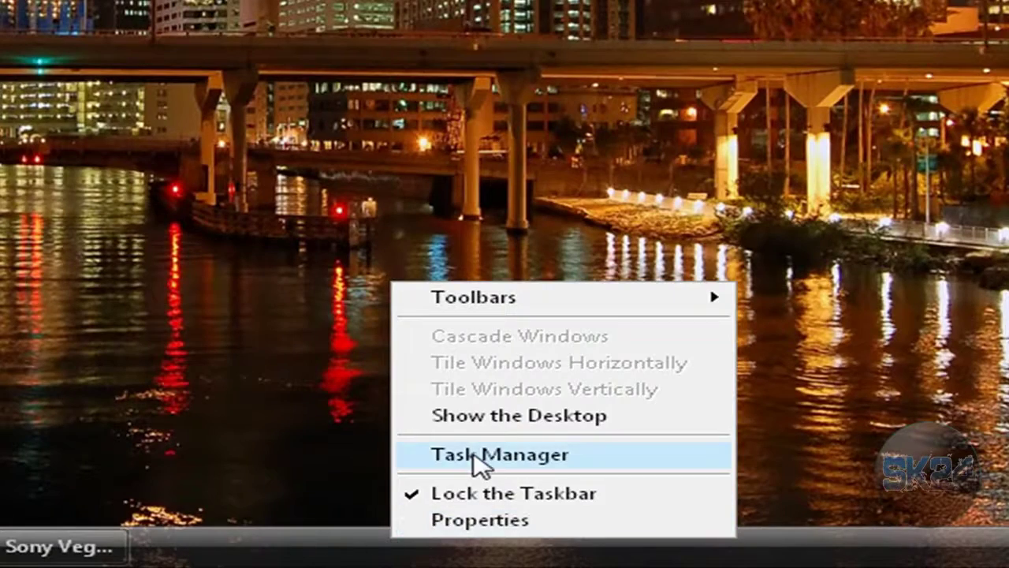
Step: Open Task Manager's Applications list and bring up the actions for the Sony Vegas task
left_click(479, 463)
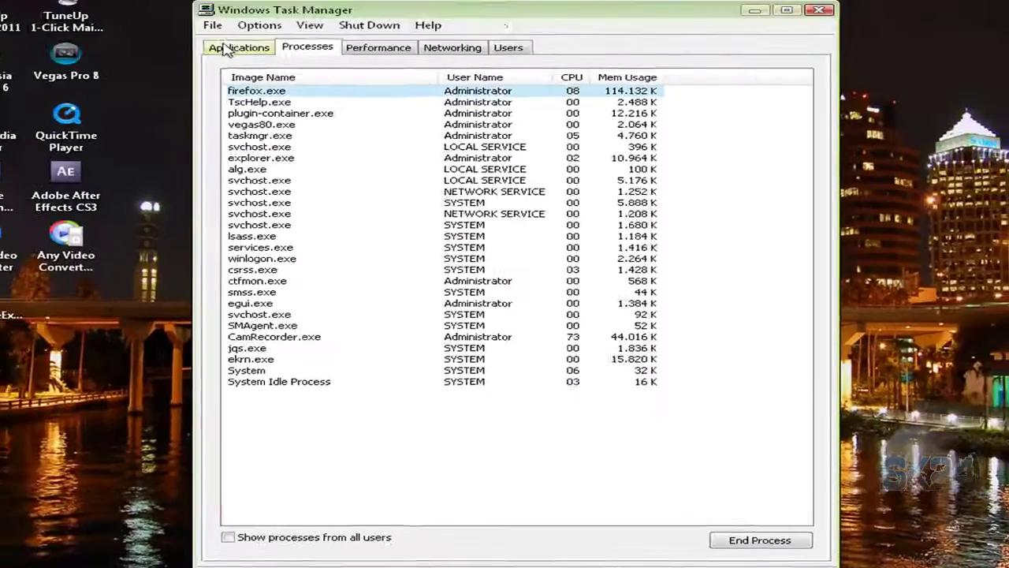
left_click(159, 48)
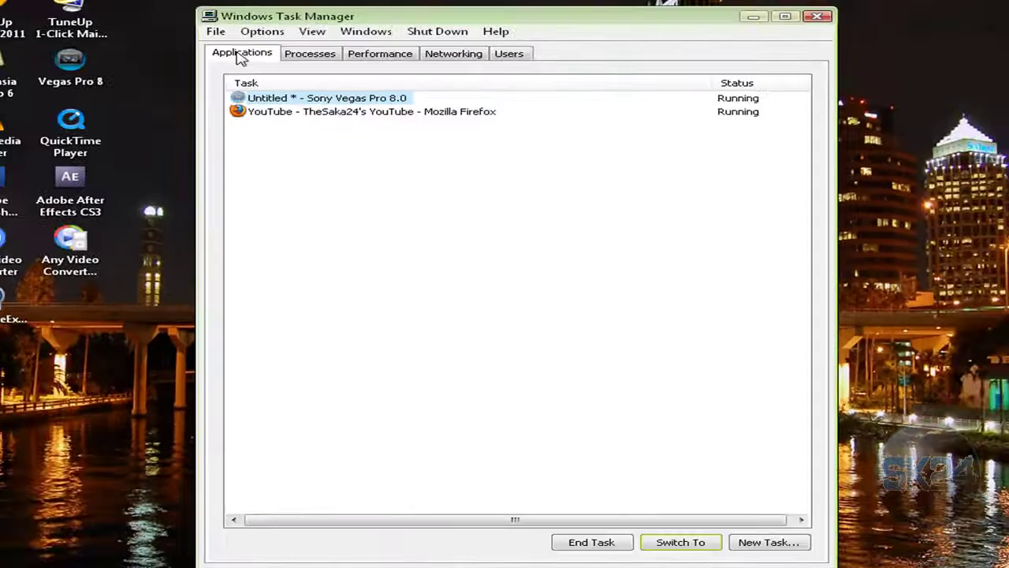
right_click(372, 64)
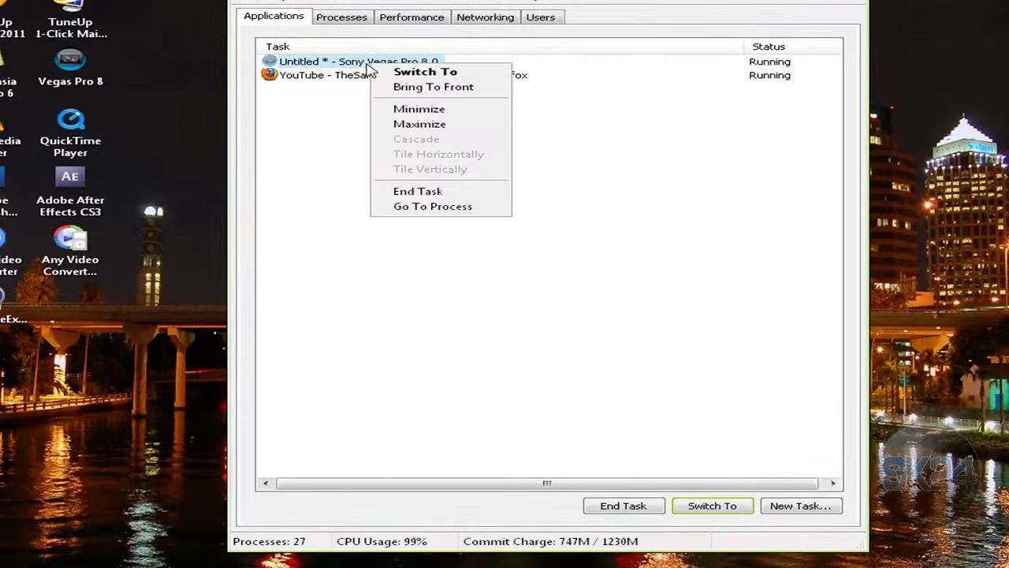
Step: Locate vegas80.exe from the Vegas task and set its priority to High, confirming the warning
left_click(453, 211)
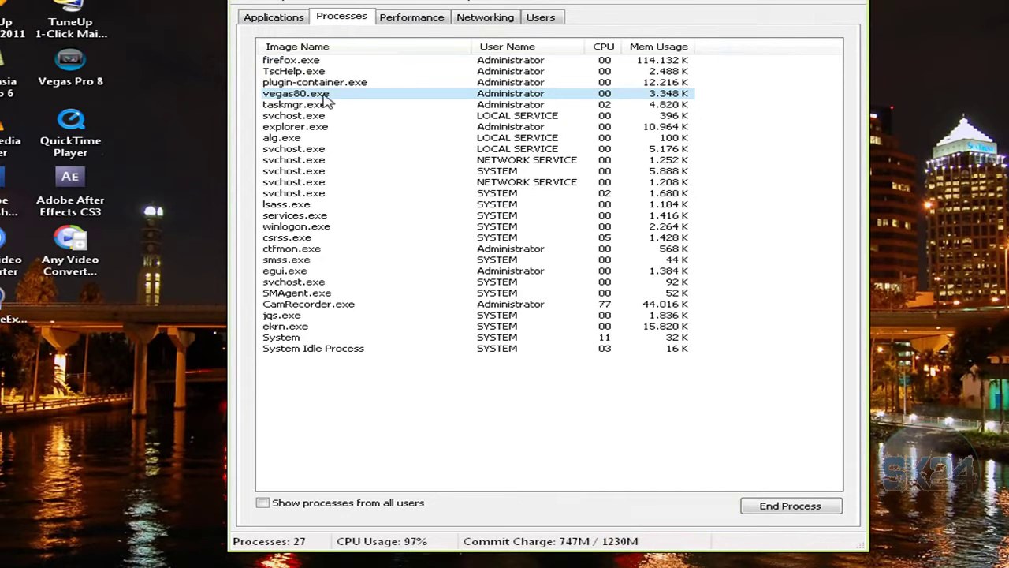
right_click(499, 94)
mouse_move(556, 155)
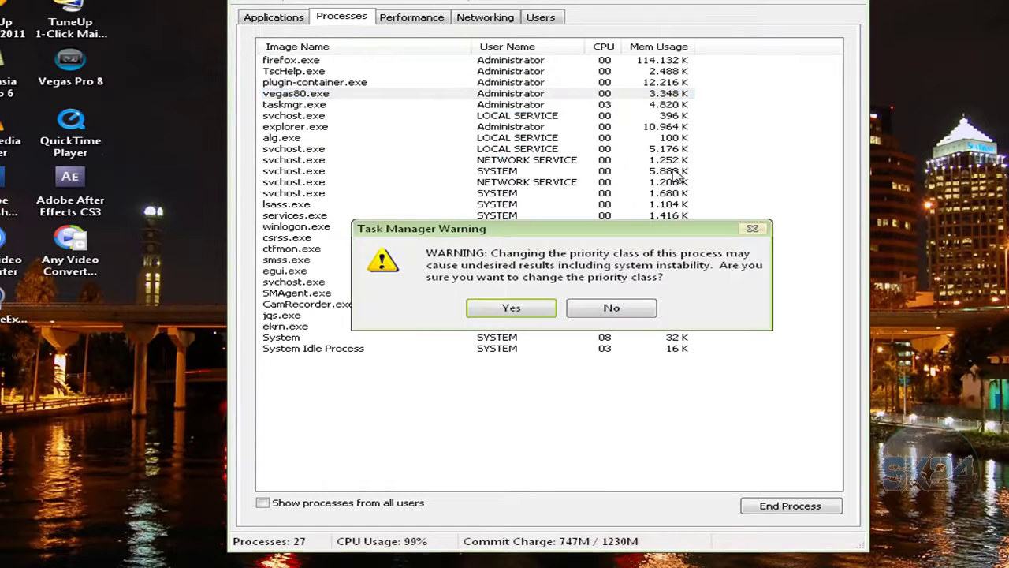
left_click(672, 170)
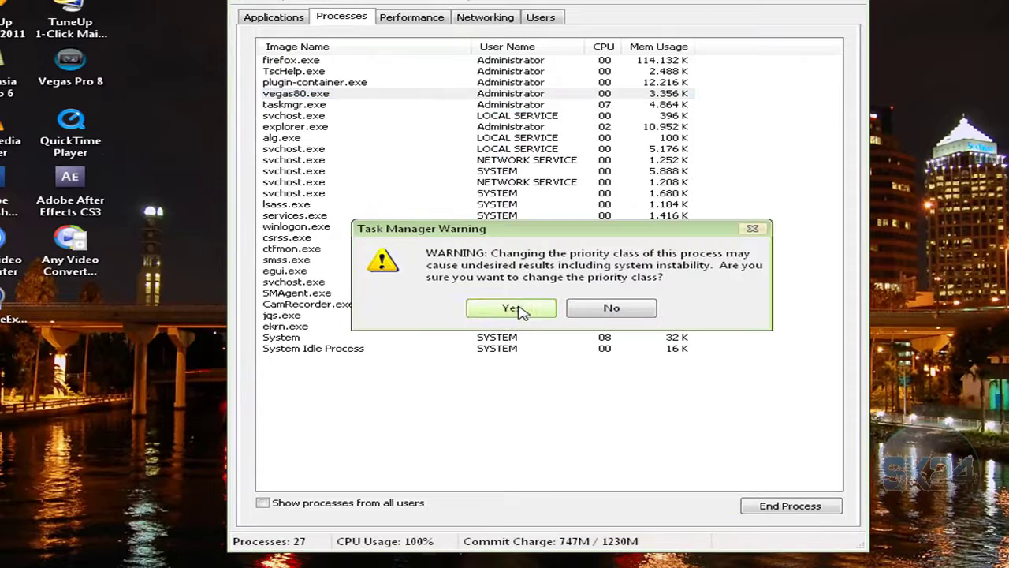
left_click(609, 309)
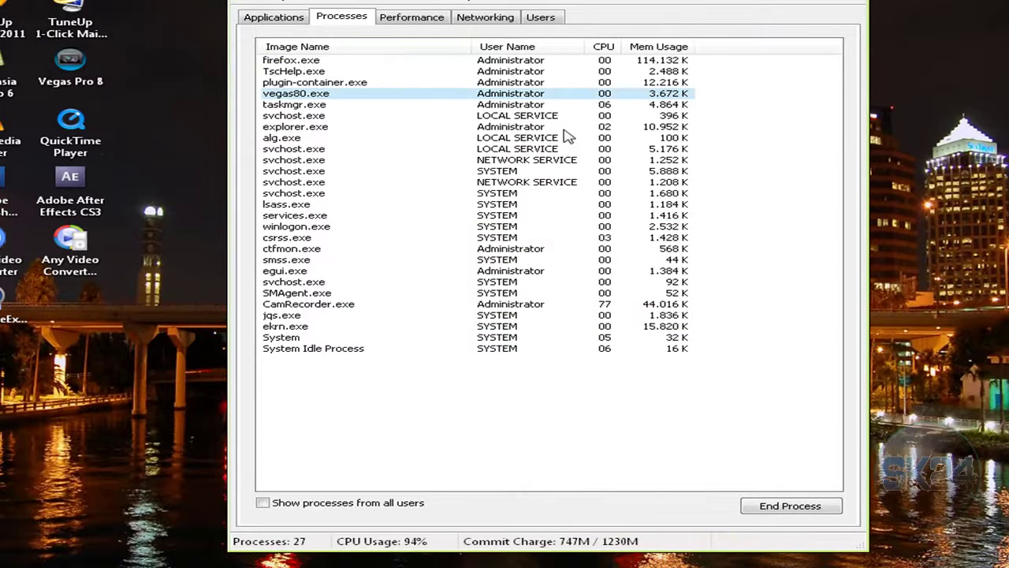